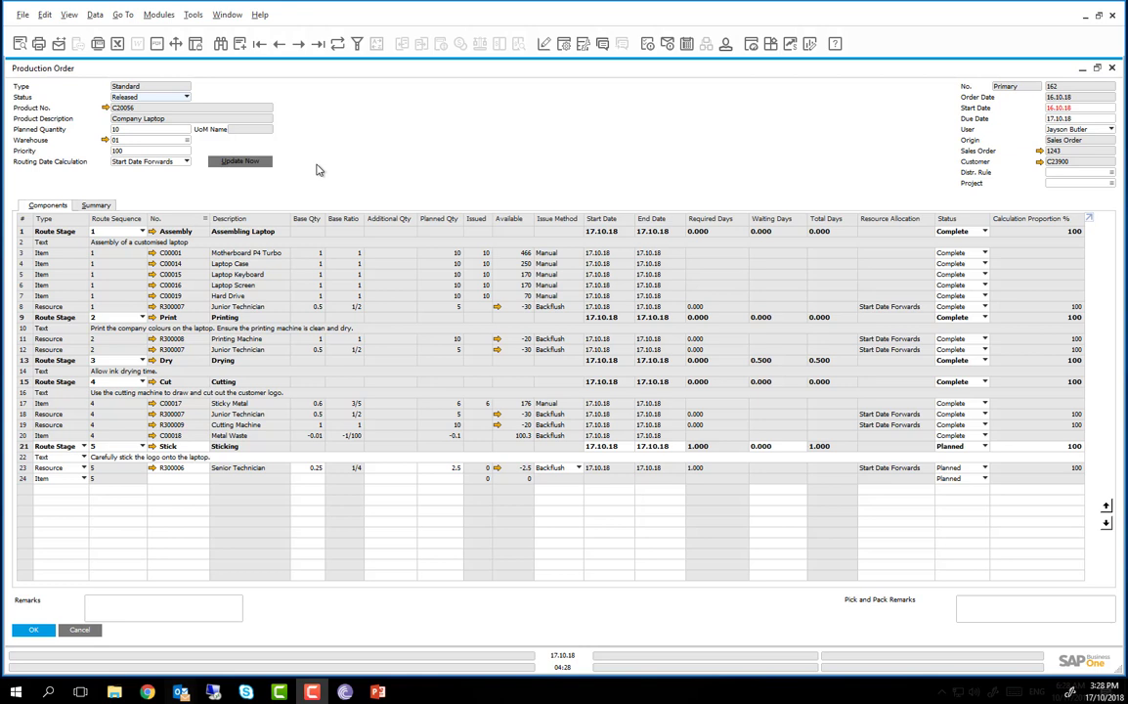
Move the Sticking route stage (row 21) through In Progress to Complete and save the order.
left_click(24, 448)
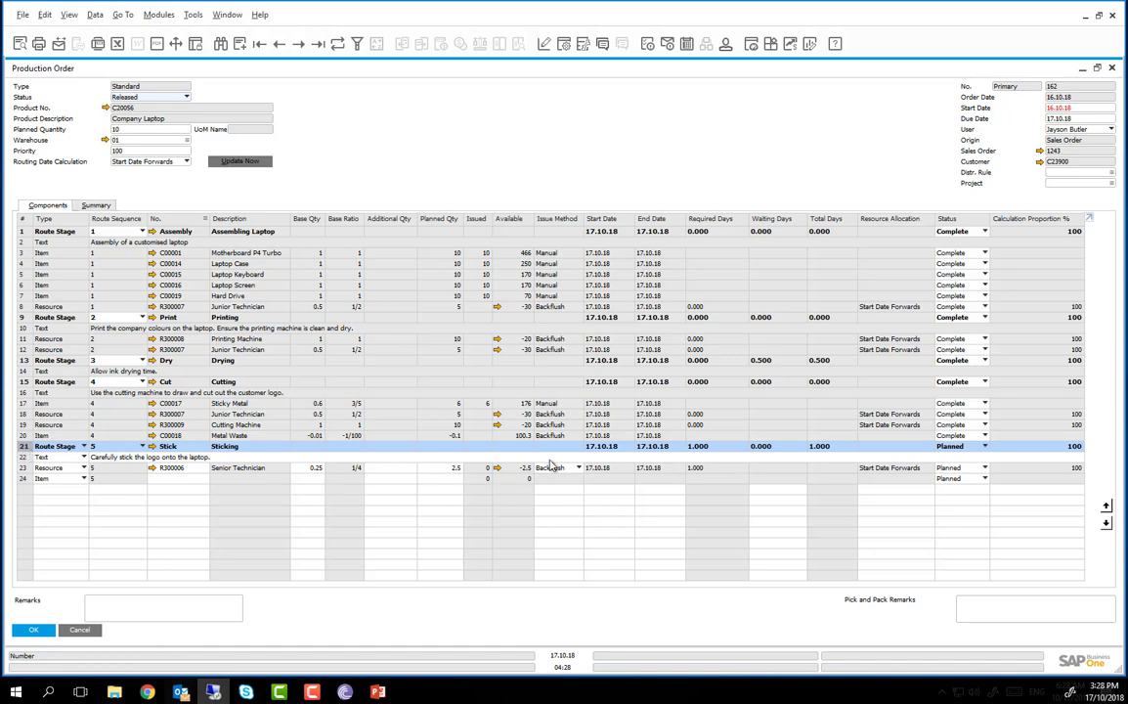
left_click(980, 447)
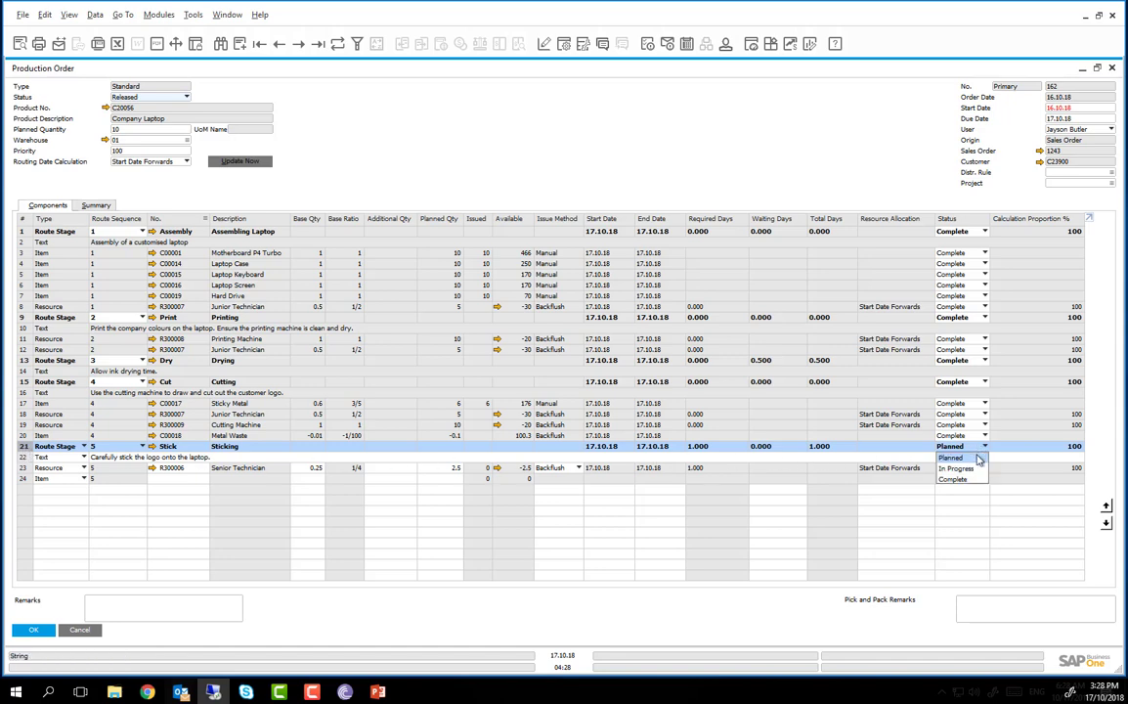
left_click(980, 470)
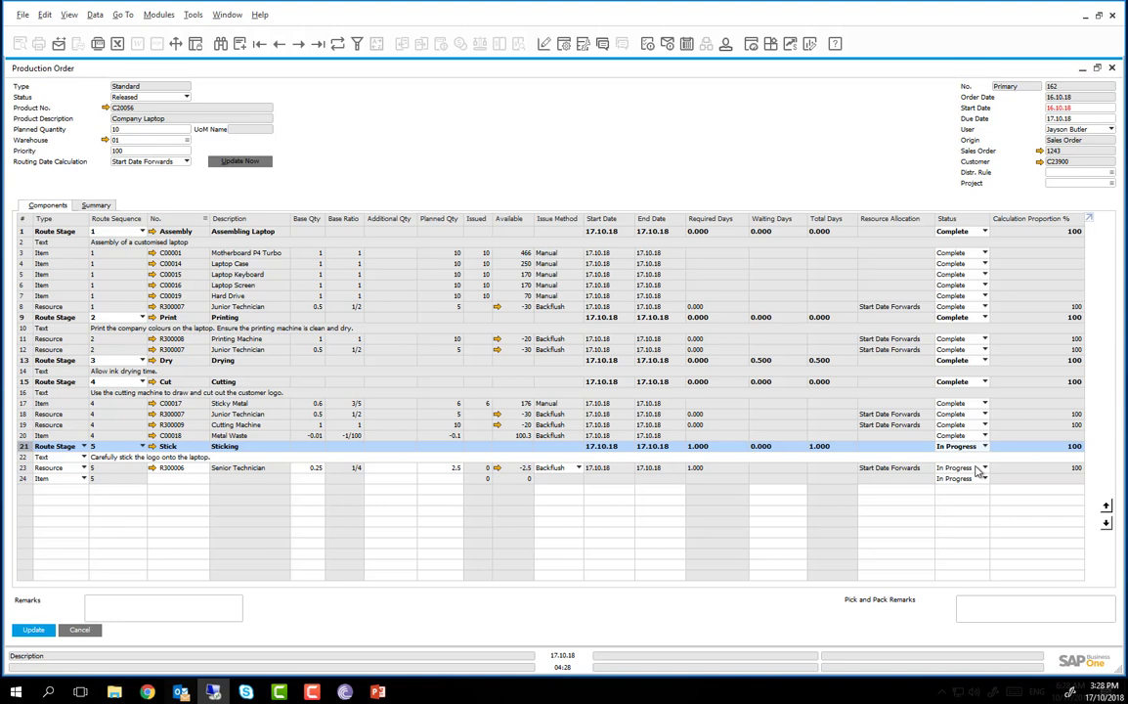
left_click(984, 446)
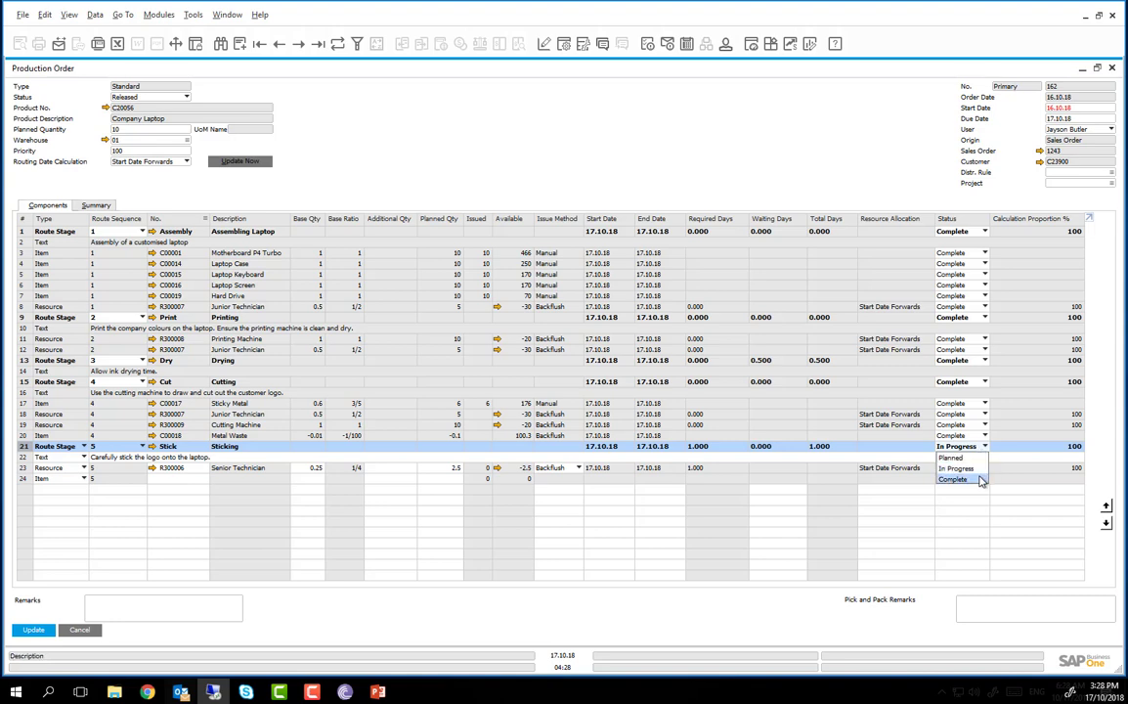
left_click(980, 480)
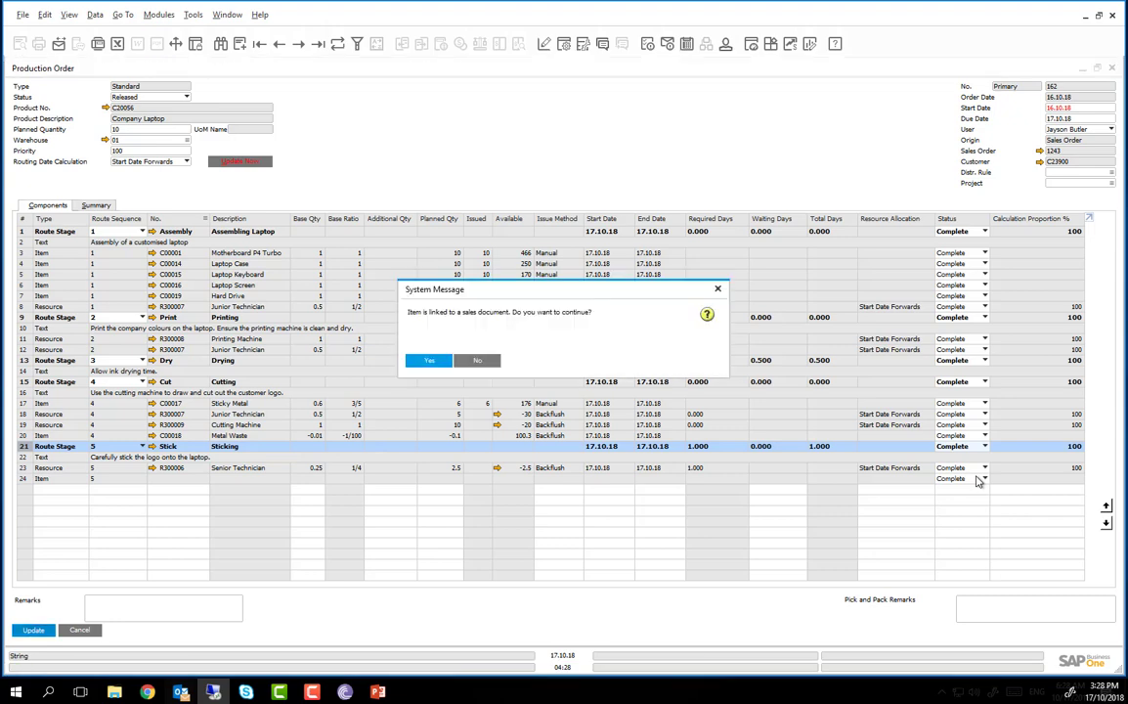
key("Return")
key("Return")
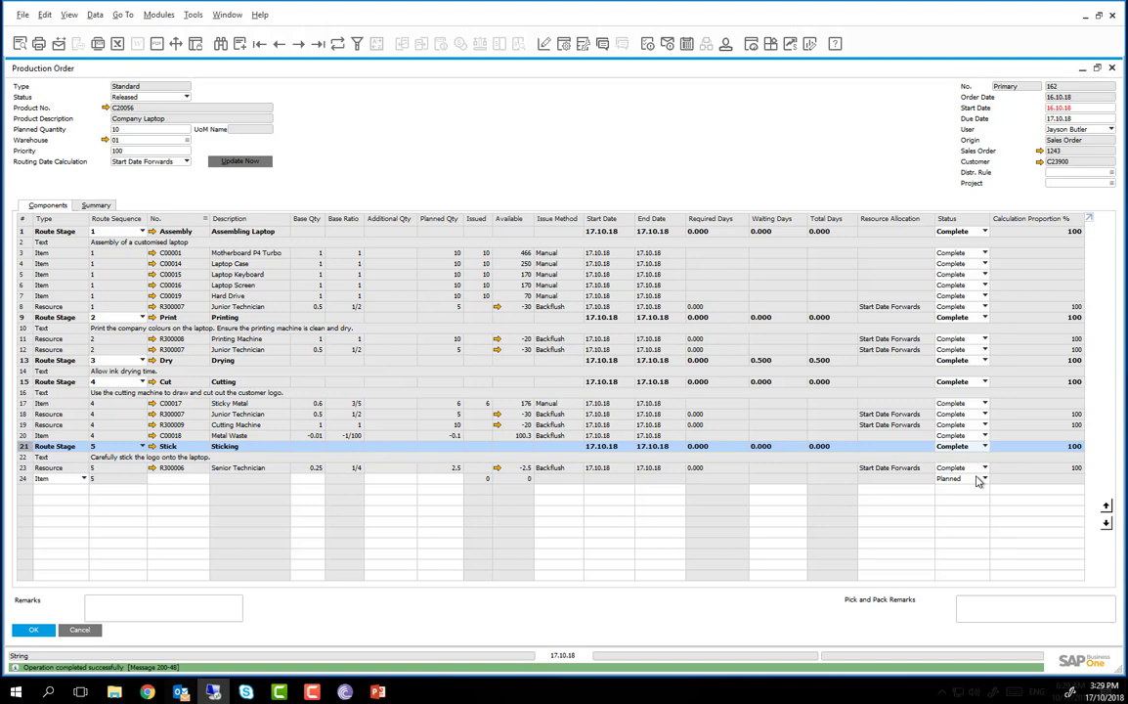
Report completion of order 162 and maximize the resulting Receipt from Production window.
right_click(601, 189)
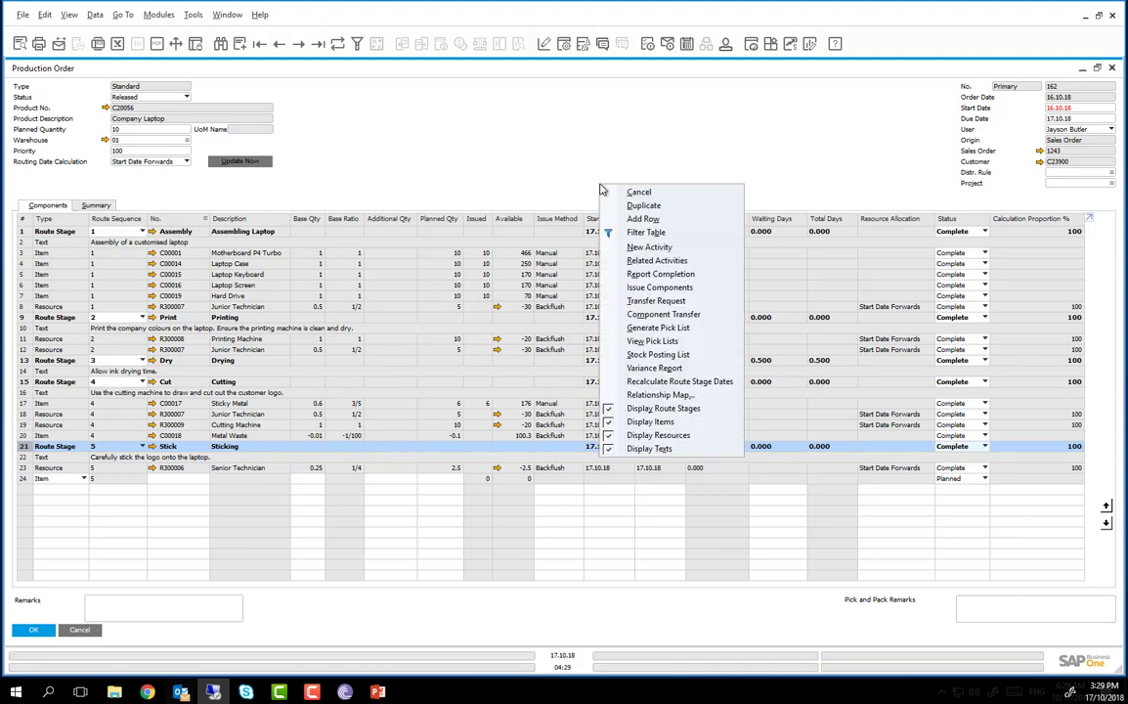
left_click(636, 274)
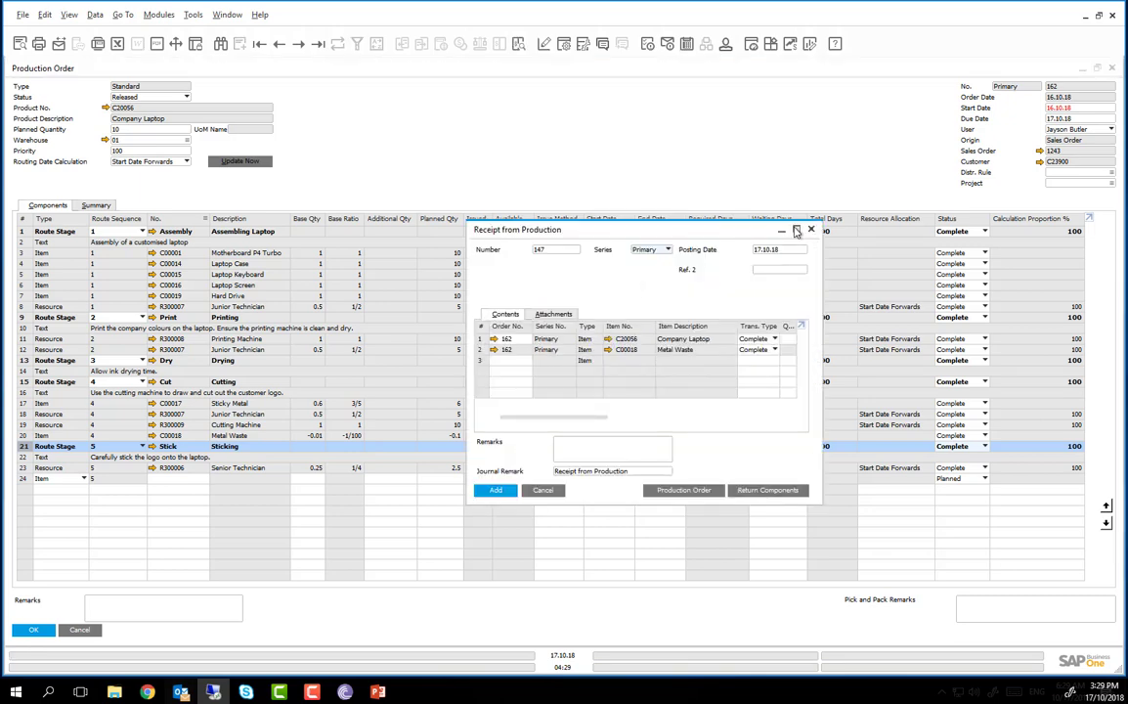
left_click(795, 229)
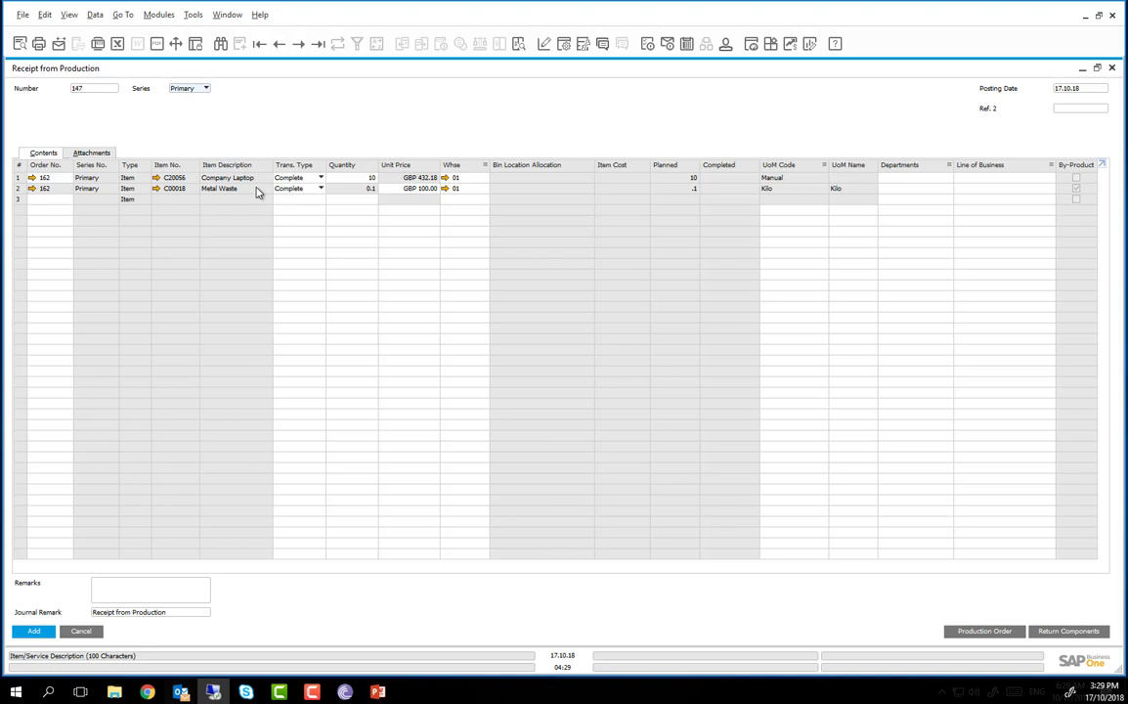
Attempt to post the receipt, then choose automatic serial number creation for the laptops.
key("Return")
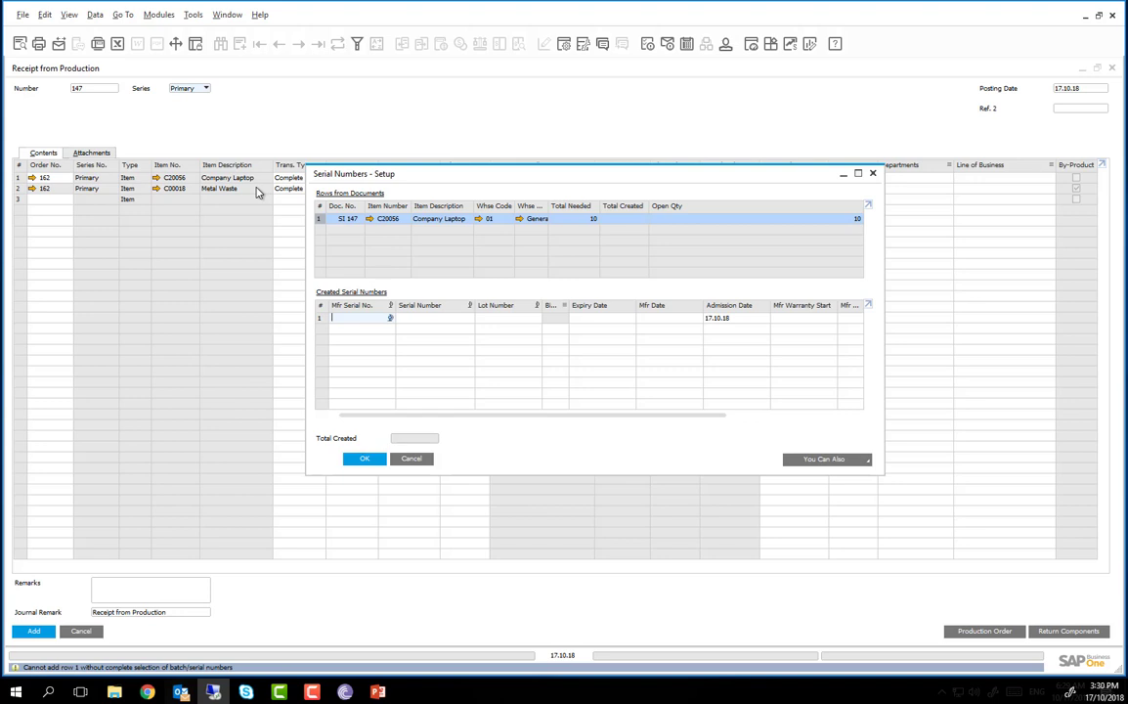
left_click(824, 459)
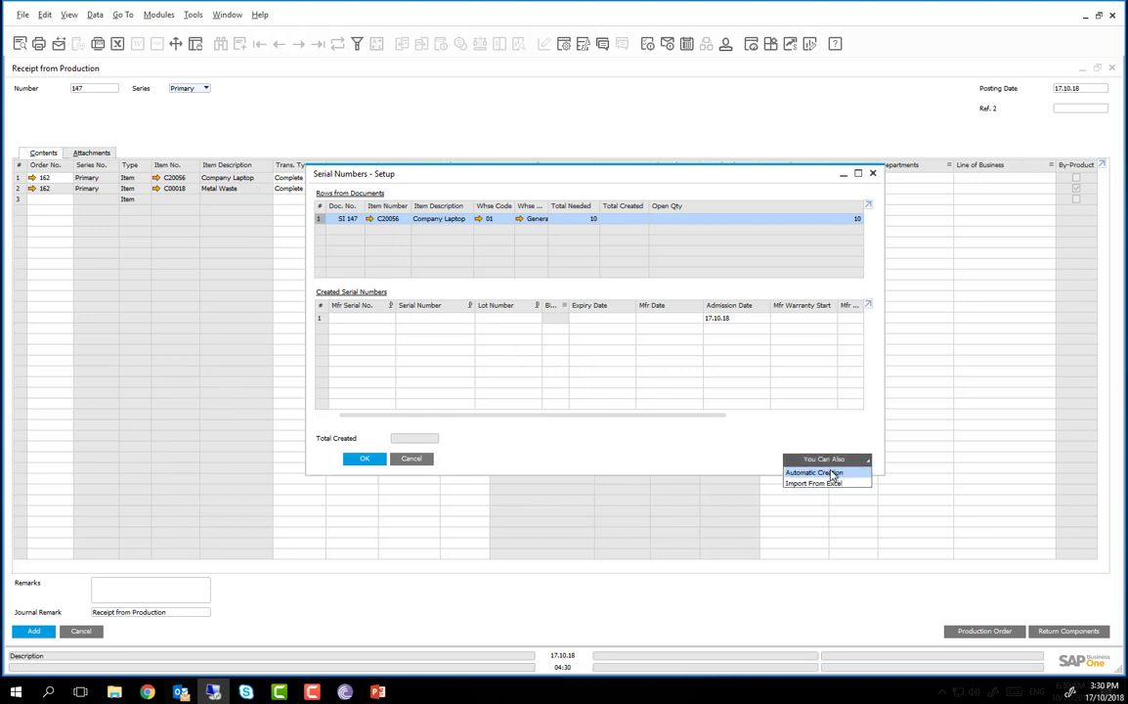
left_click(832, 473)
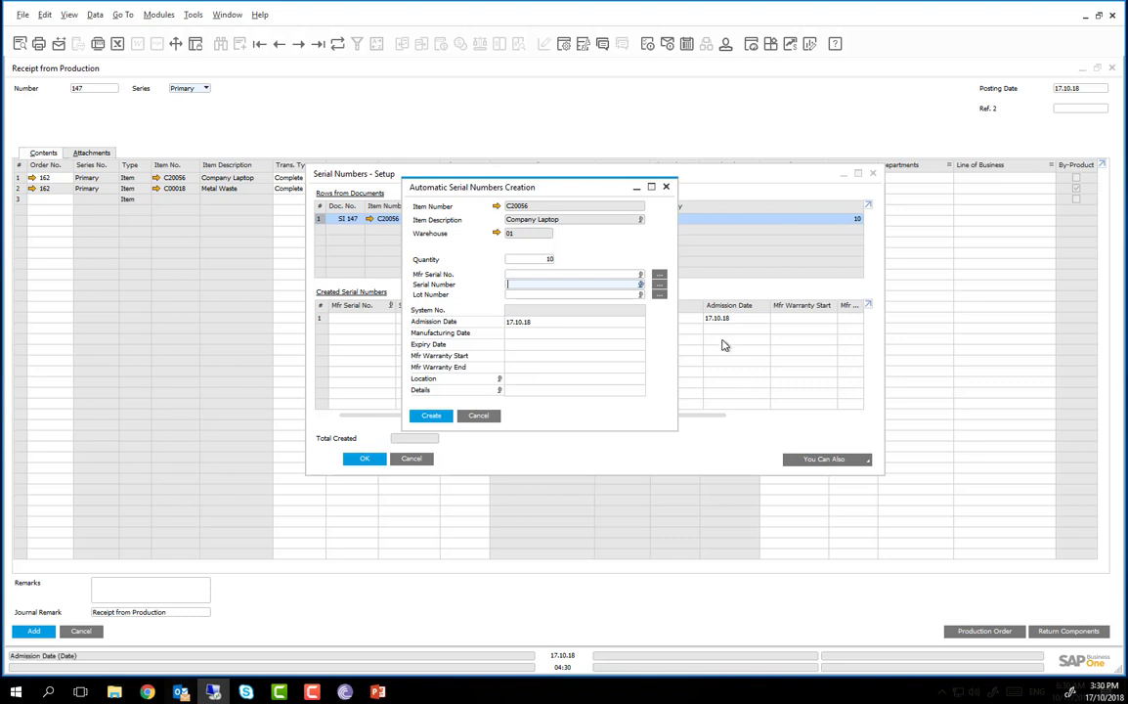
left_click(659, 284)
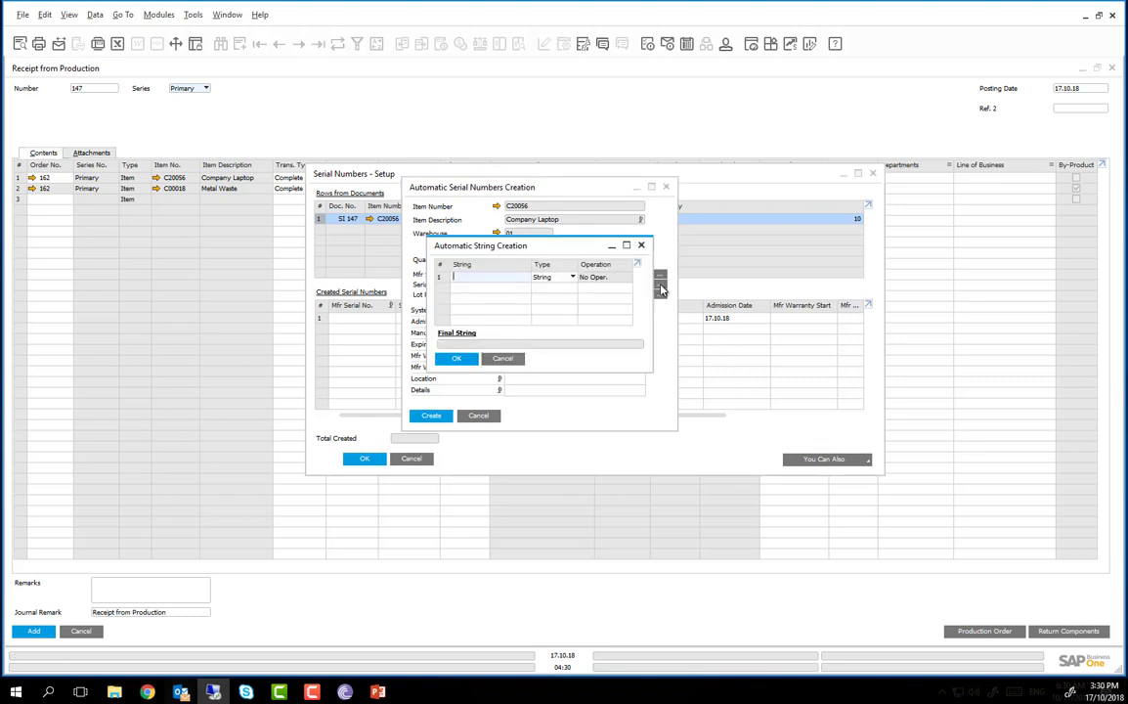
Build the serial pattern 'SER' plus number 210981, set to increase for each unit.
type("SER")
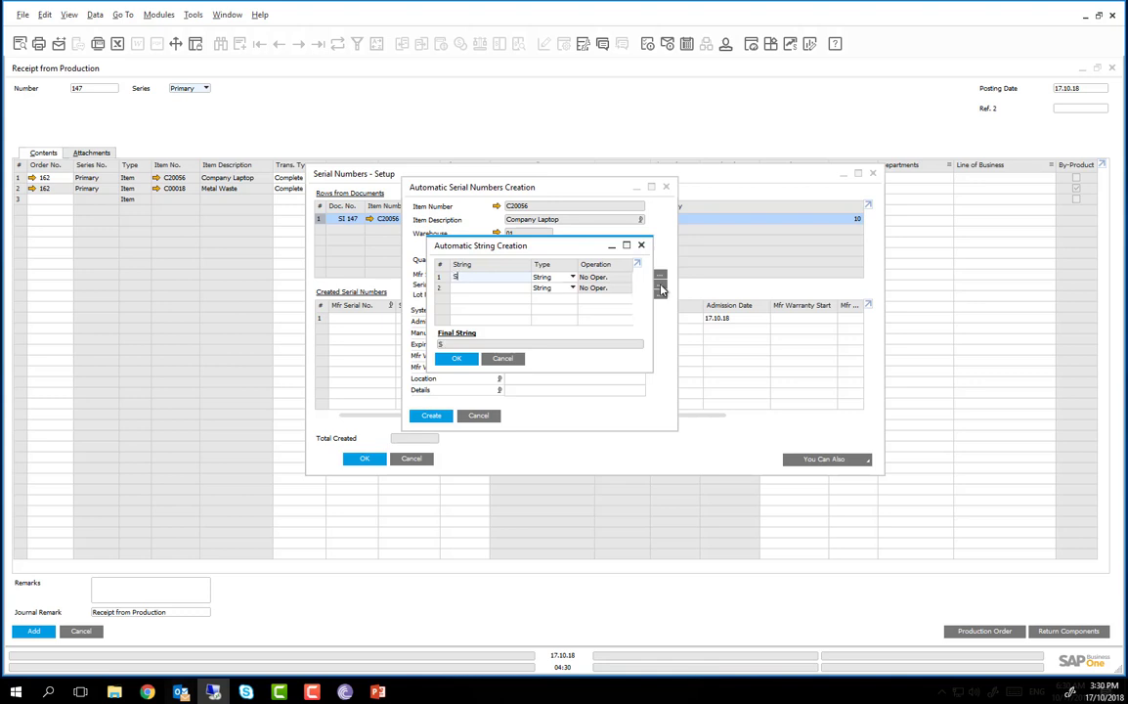
left_click(521, 289)
type("210981")
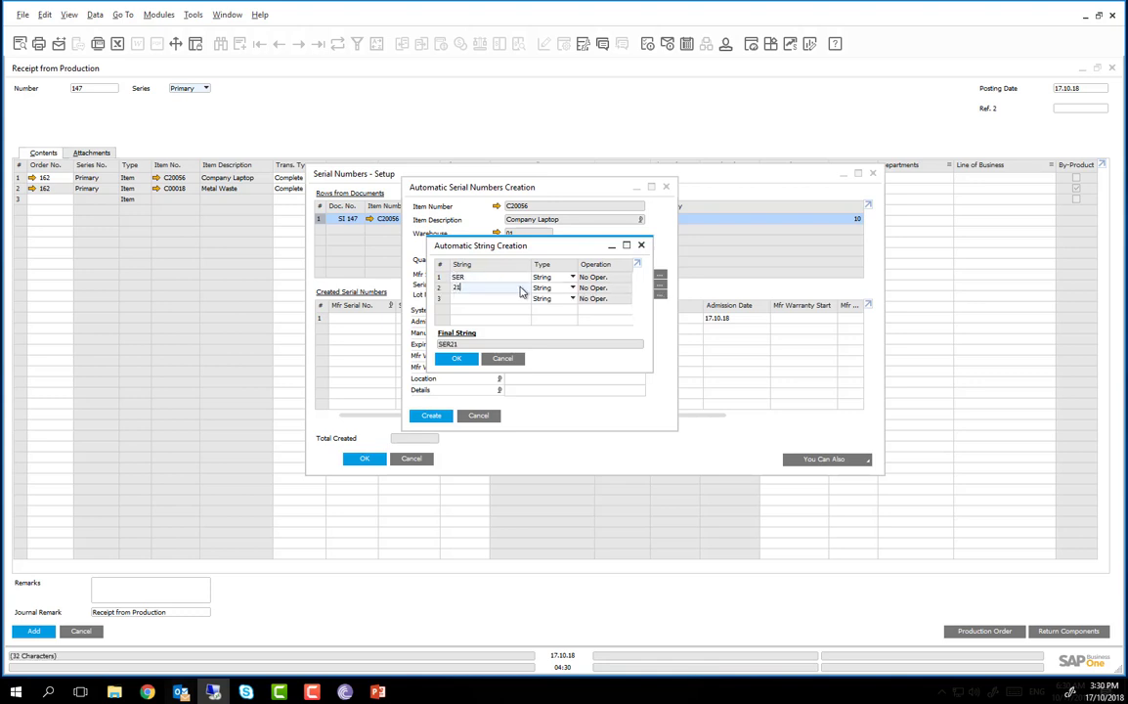
left_click(573, 287)
left_click(576, 309)
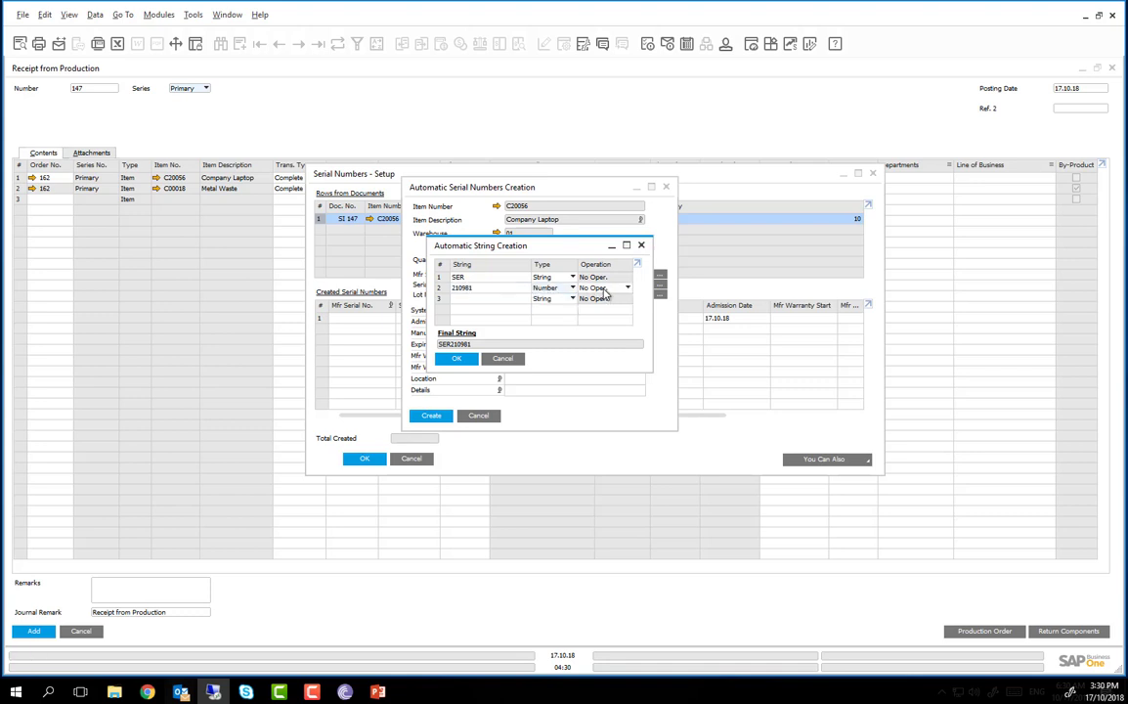
left_click(606, 287)
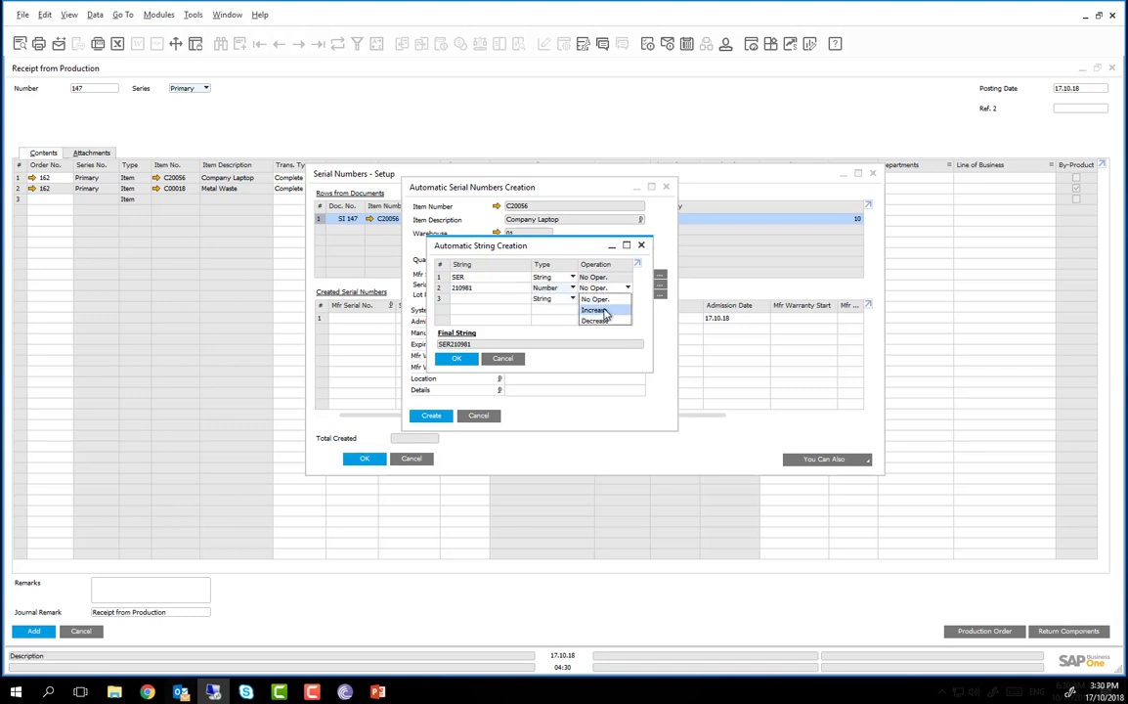
left_click(596, 310)
key("Return")
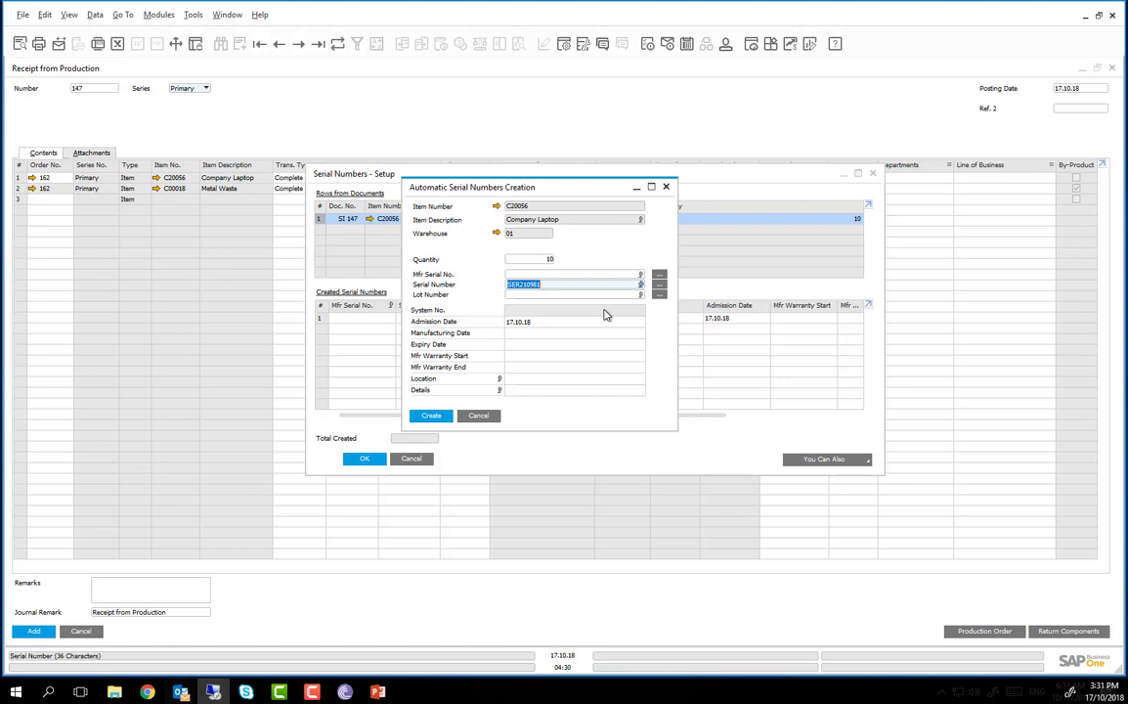
Create the 10 serials SER210981–SER210990 and accept them back into the receipt.
left_click(431, 416)
left_click(375, 462)
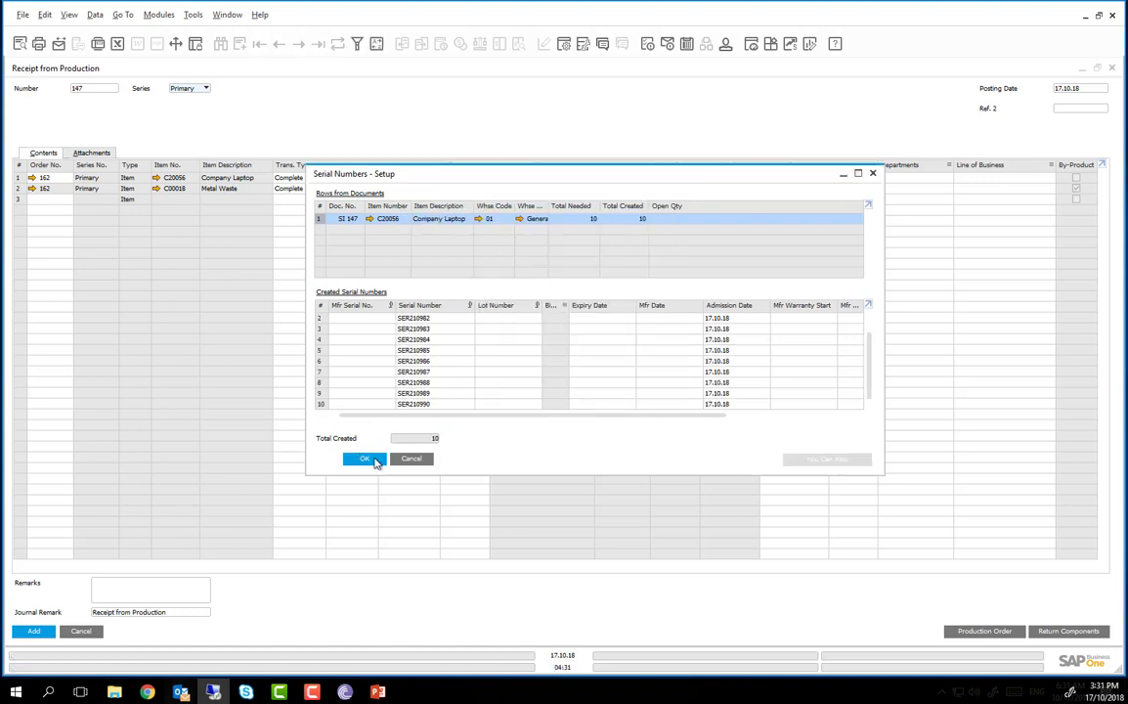
left_click(375, 461)
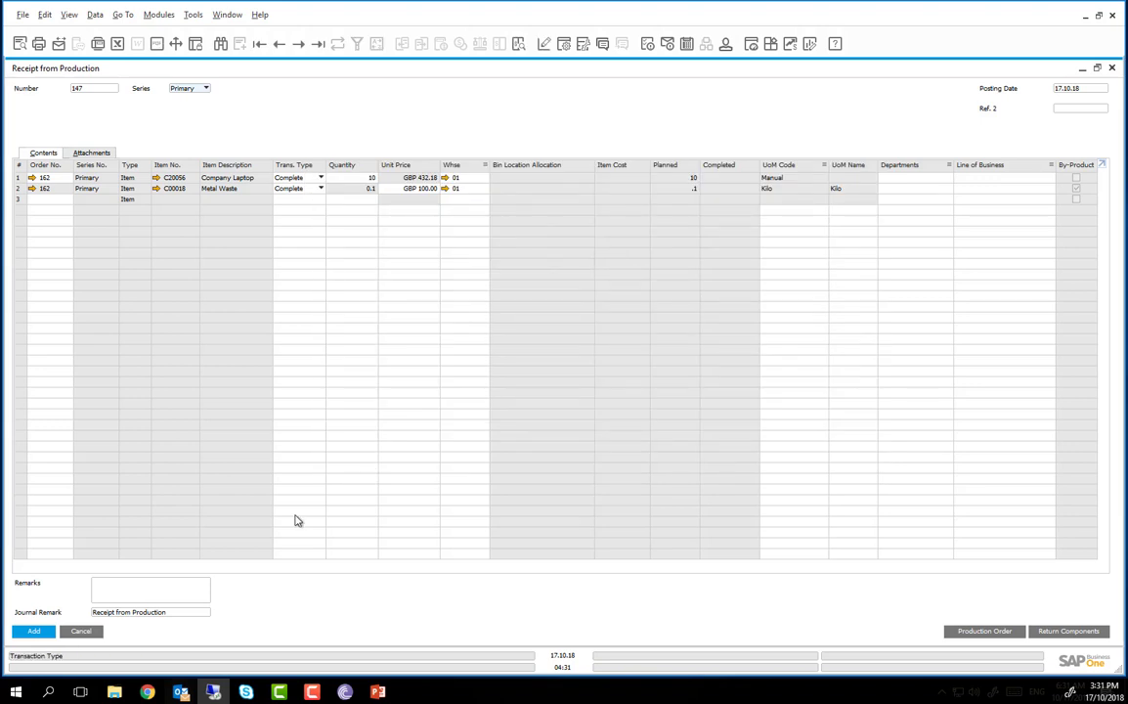
Add and confirm the Receipt from Production, then close the empty receipt form.
left_click(51, 631)
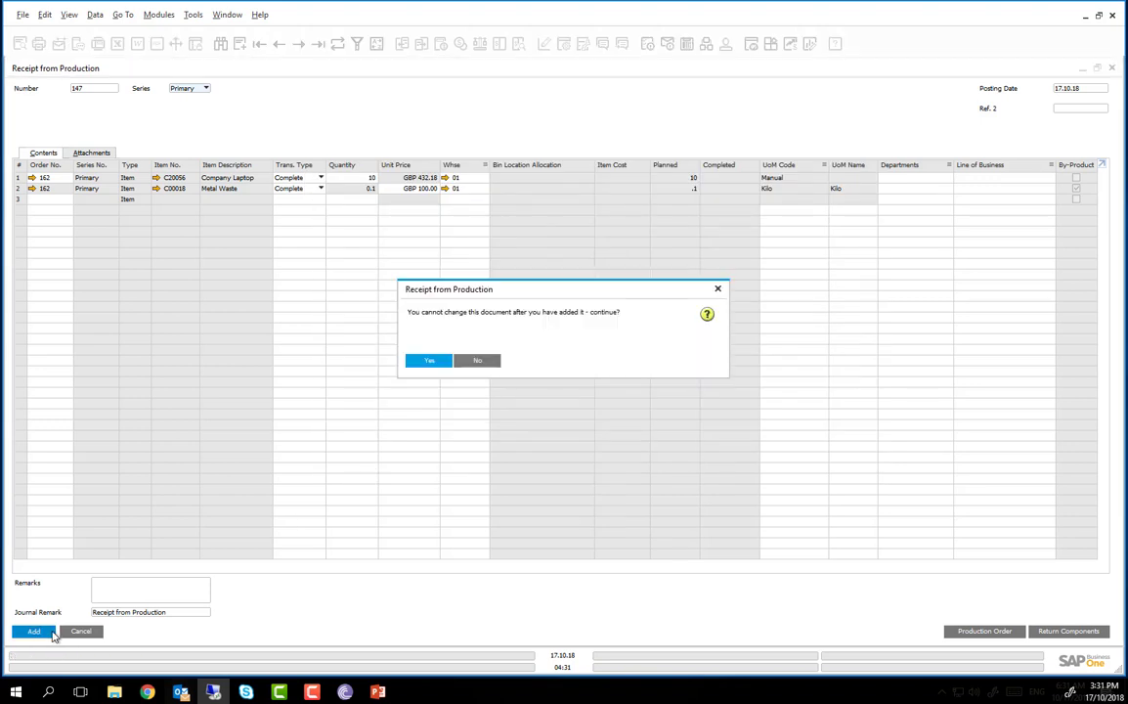
key("Return")
left_click(81, 632)
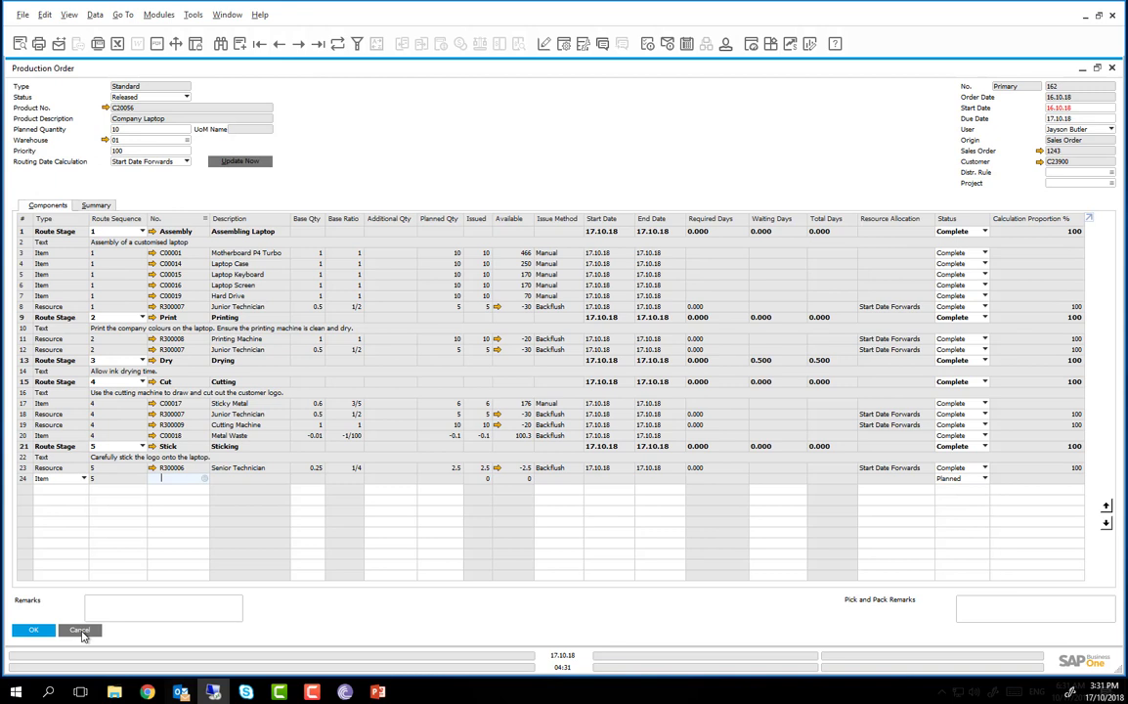
Open order 162's Summary tab and drill into the GBP 3,066.80 actual item component cost.
left_click(98, 206)
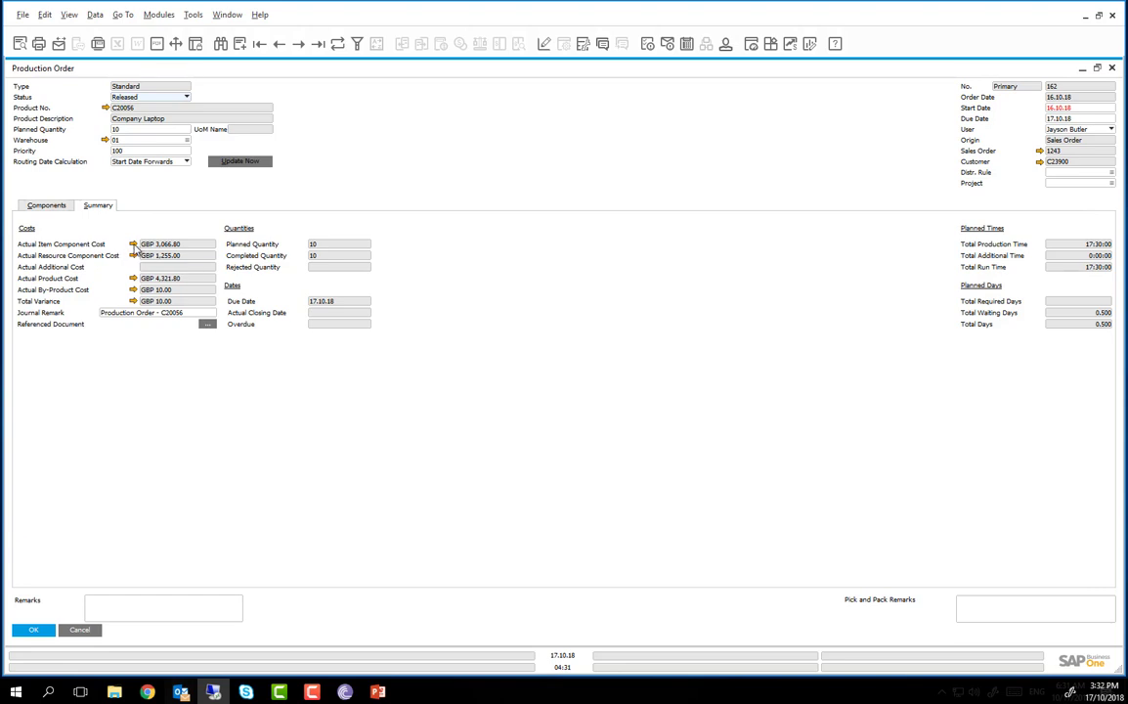
left_click(135, 247)
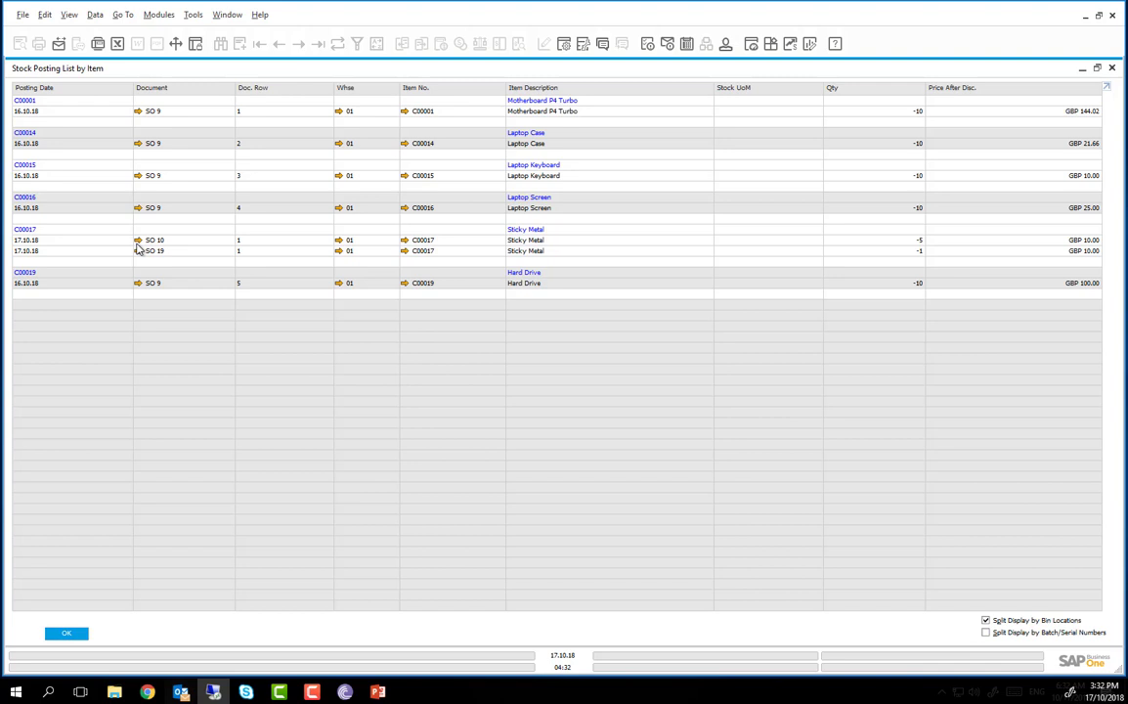
Close the item postings, view the GBP 1,255.00 resource cost postings, then close them.
left_click(137, 250)
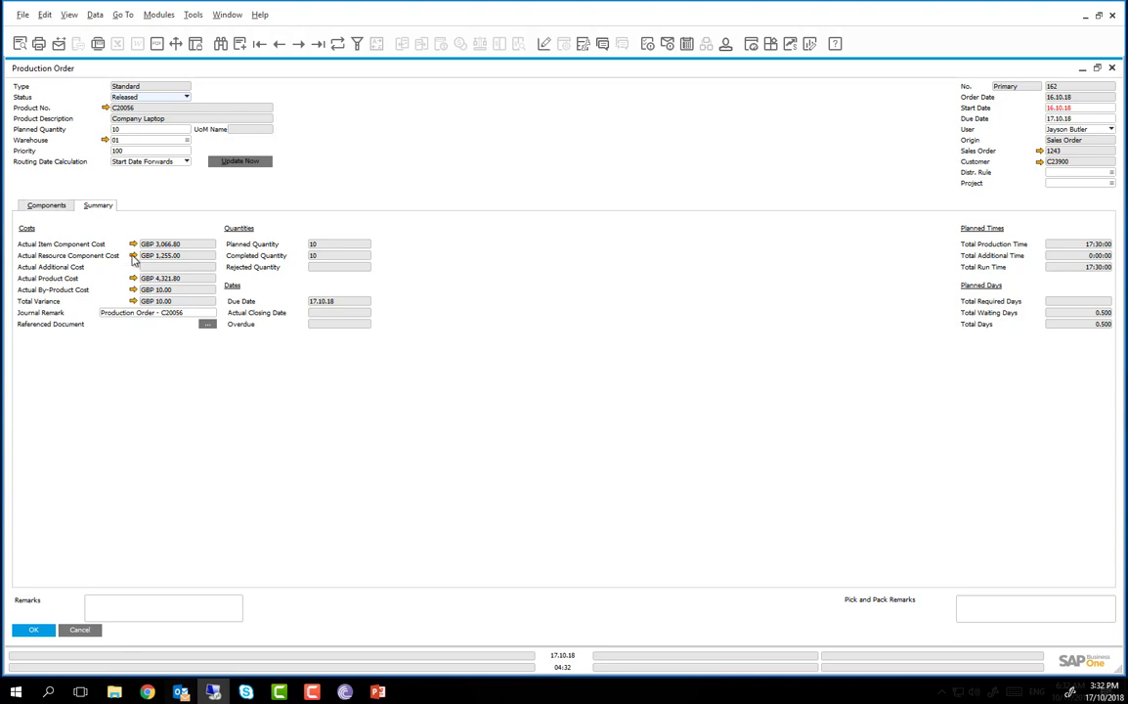
left_click(133, 255)
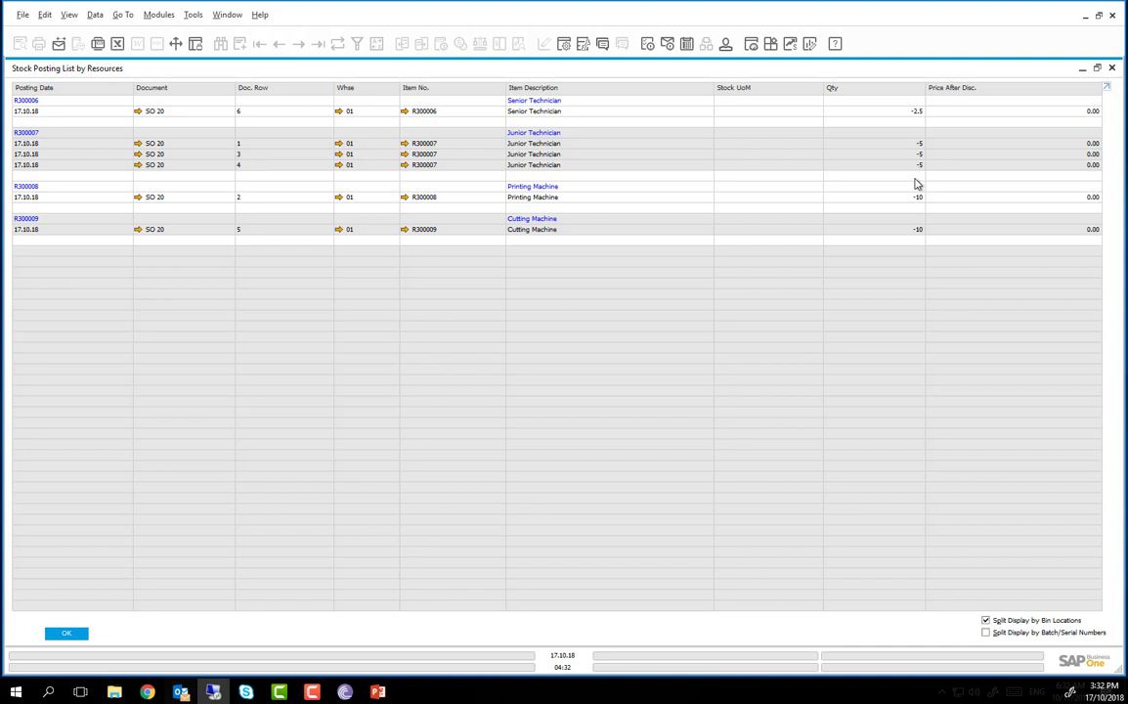
key("Escape")
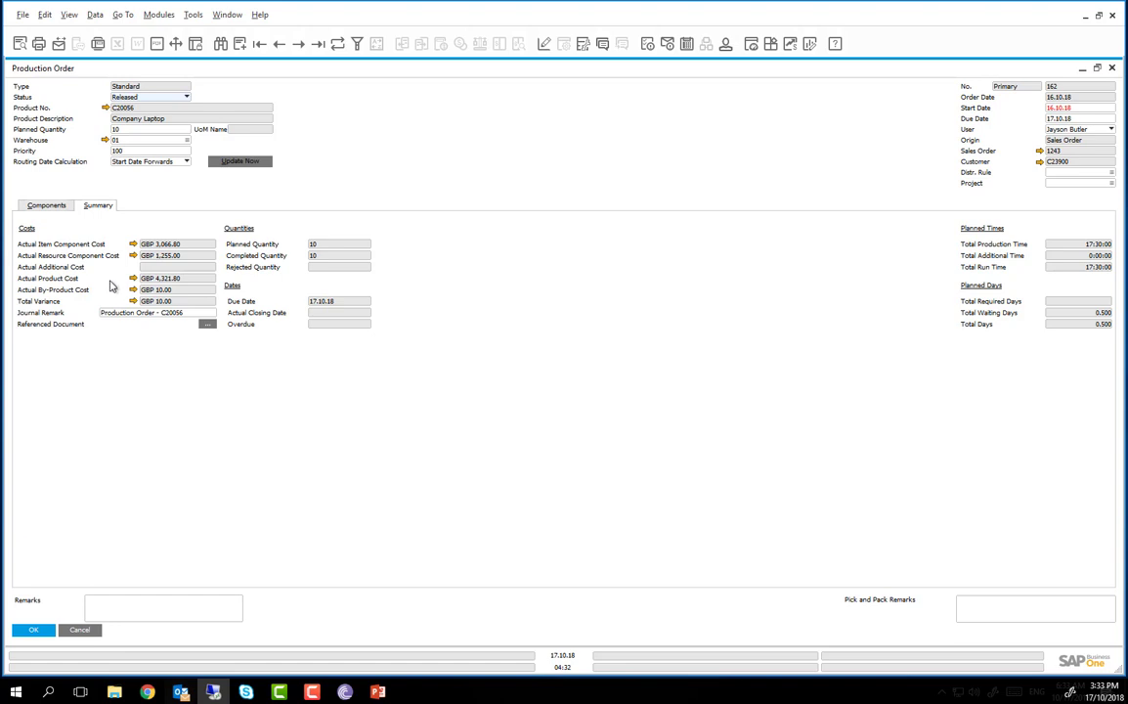
left_click(133, 279)
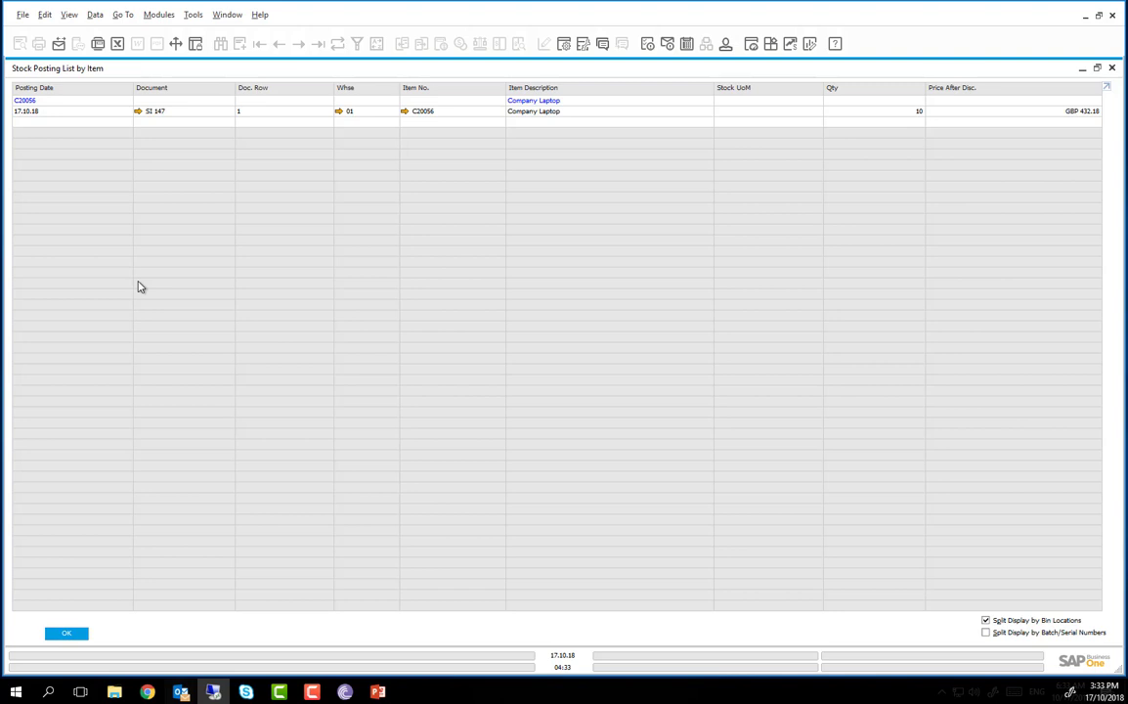
key("Escape")
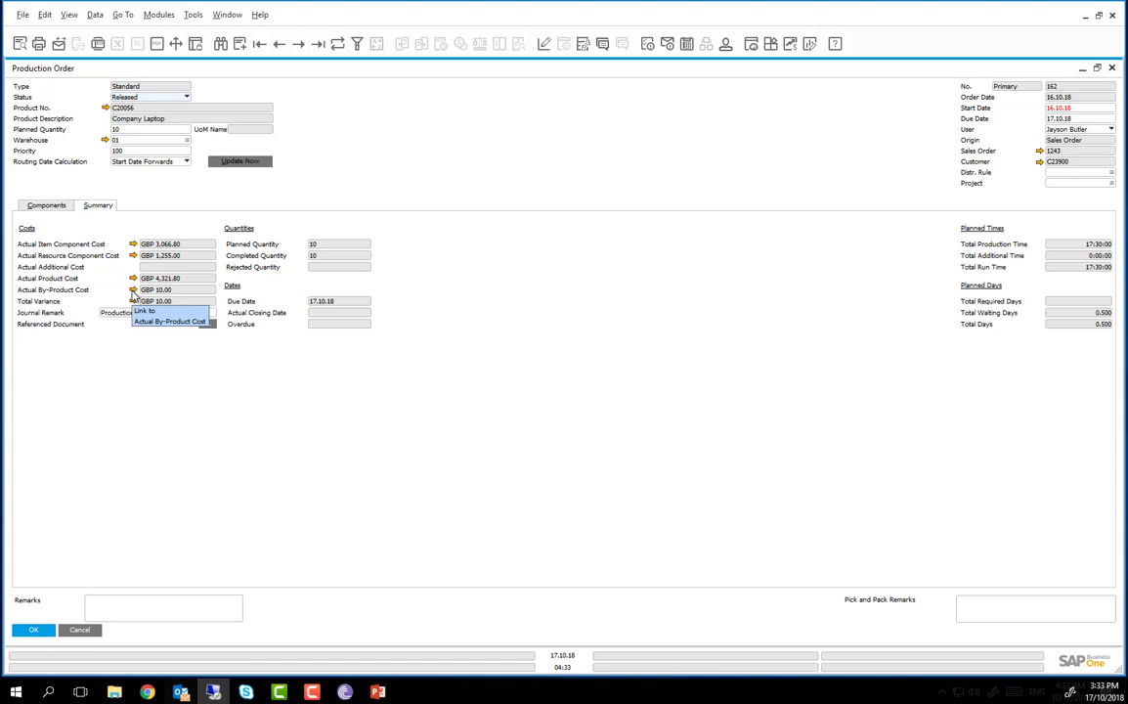
left_click(133, 292)
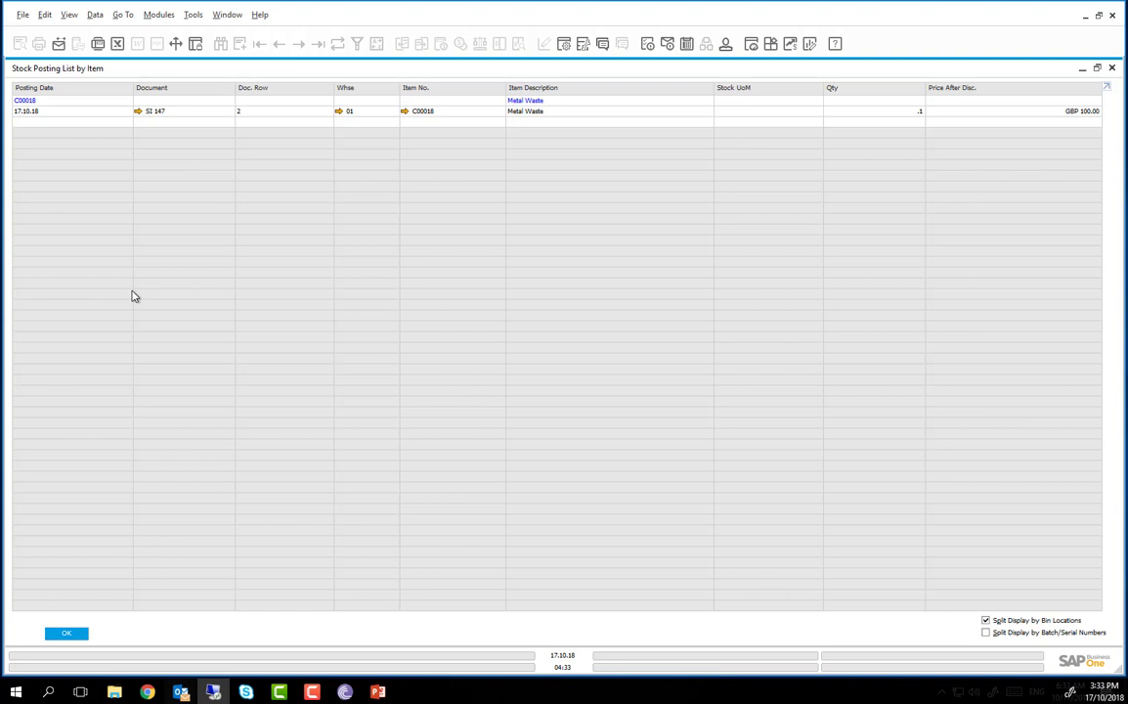
key("Escape")
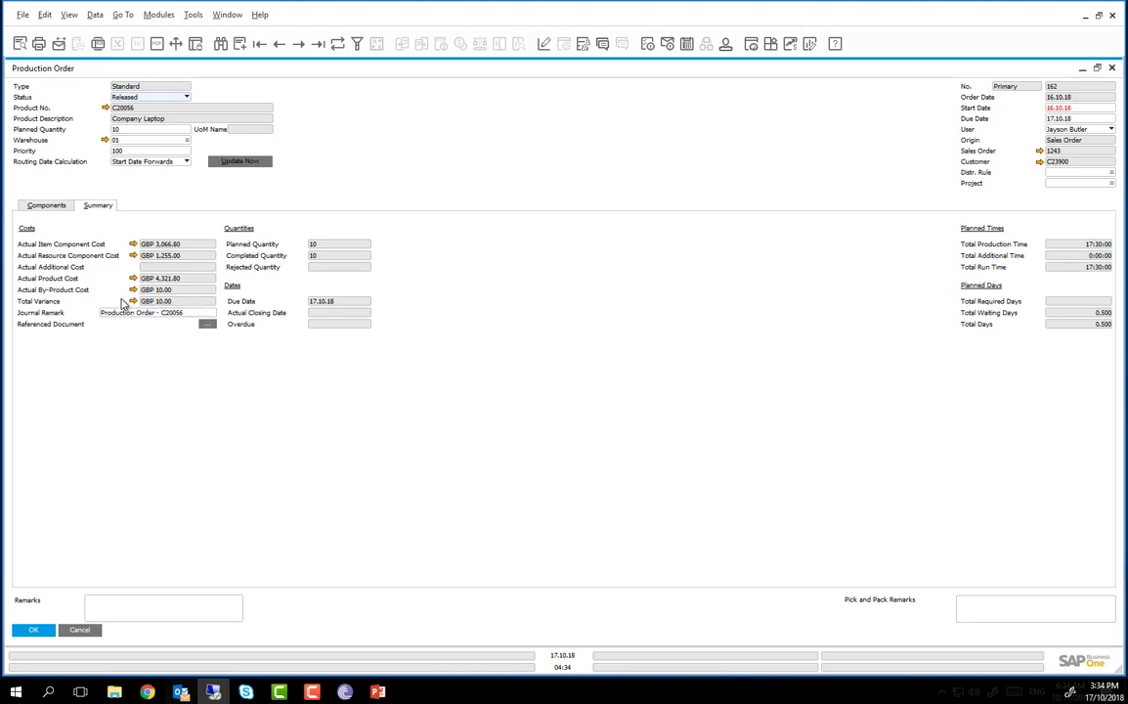
left_click(133, 303)
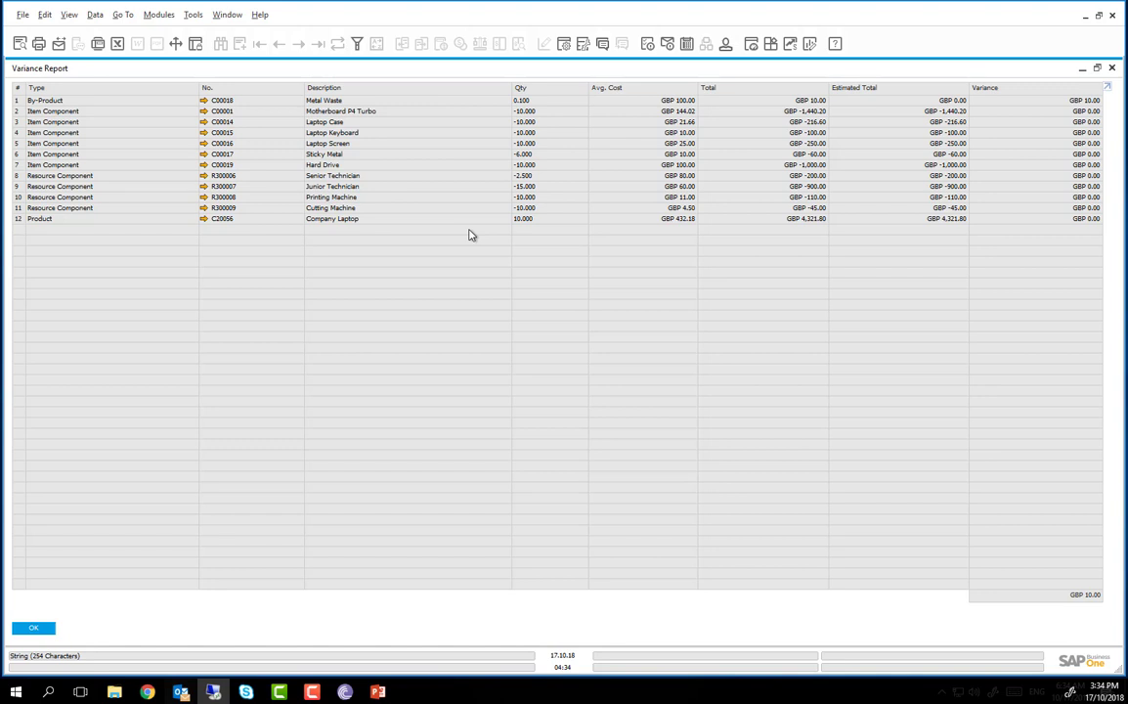
left_click(617, 102)
key("Return")
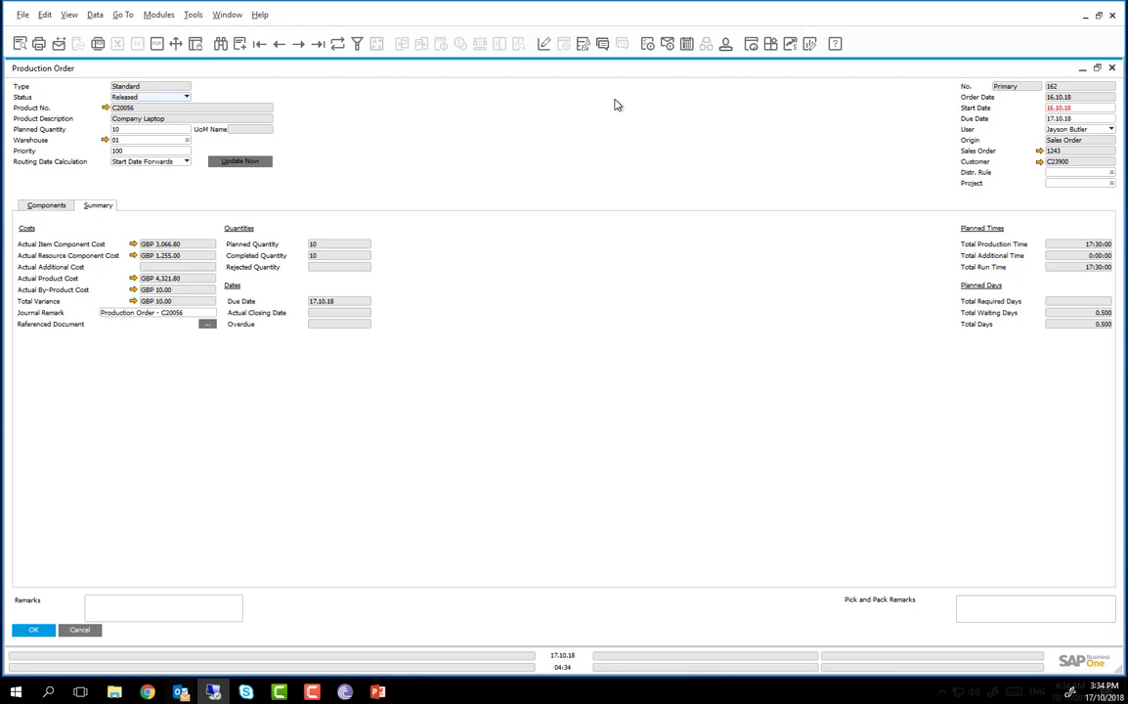